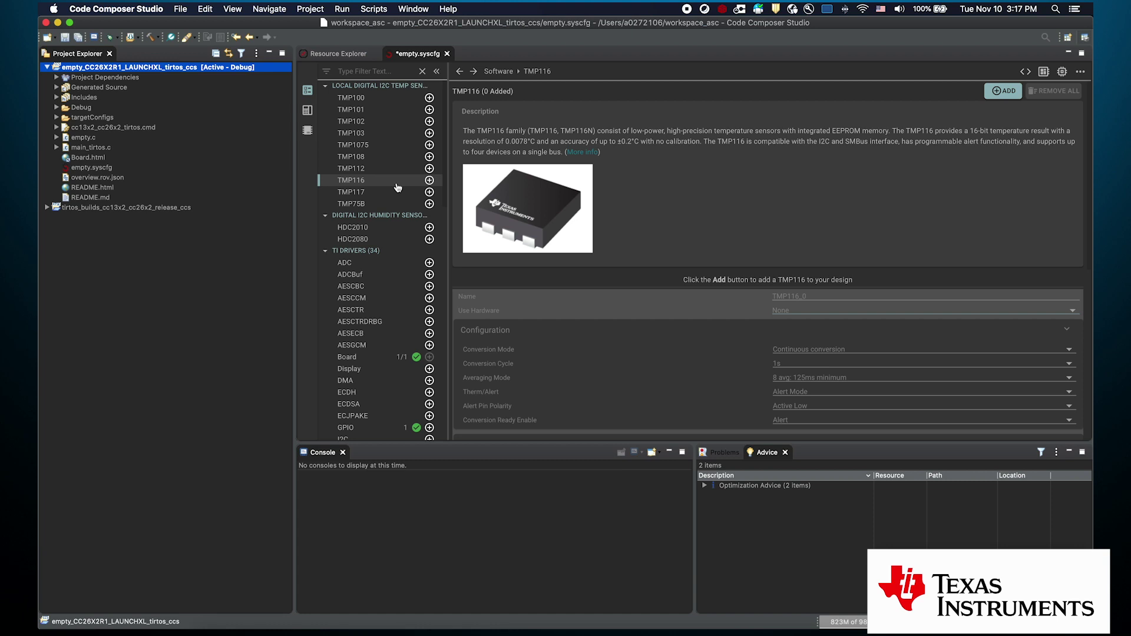
# - Add a TMP116 sensor to the configuration and set its hardware to TMP116 Temperature Sensor (BAS Sensors BoosterPack)
pyautogui.click(430, 180)
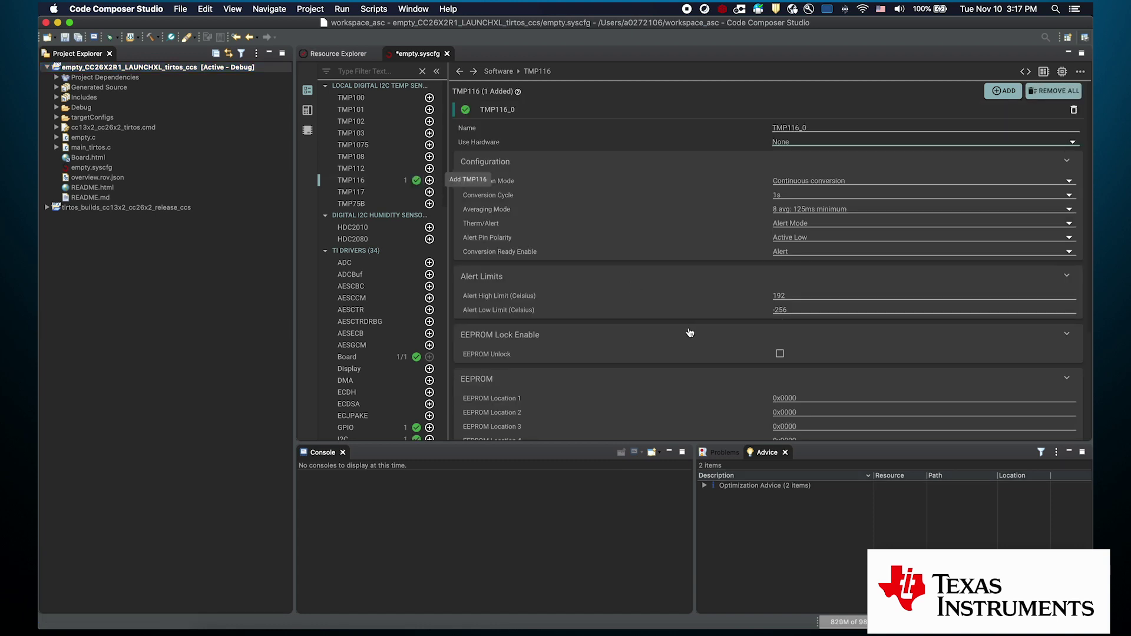
pyautogui.scroll(-5, 690, 333)
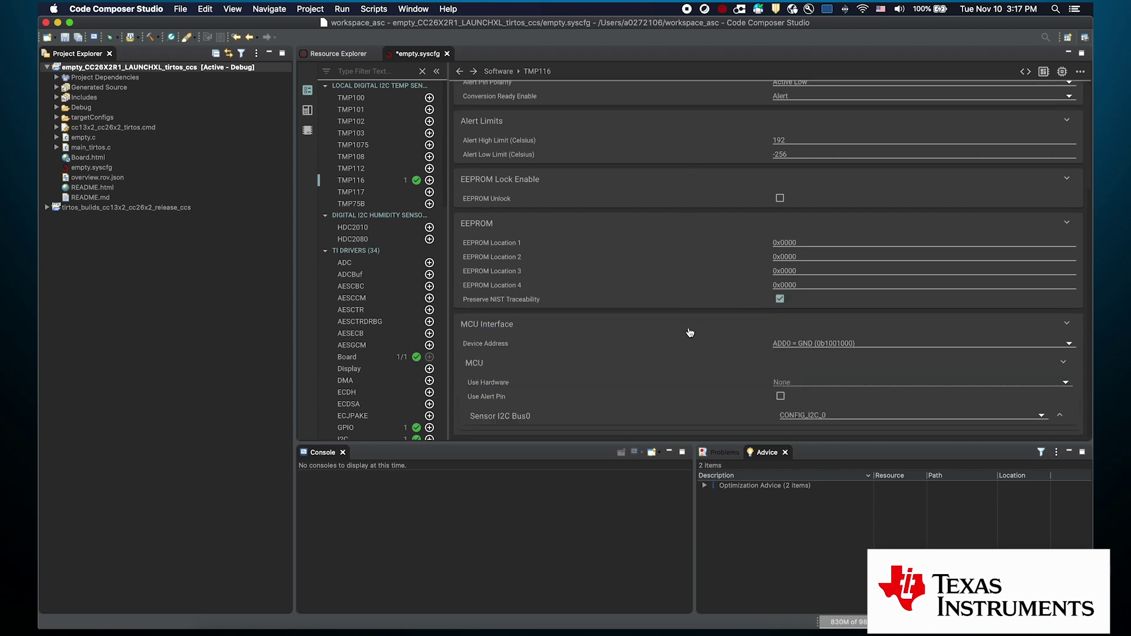
pyautogui.scroll(5, 691, 333)
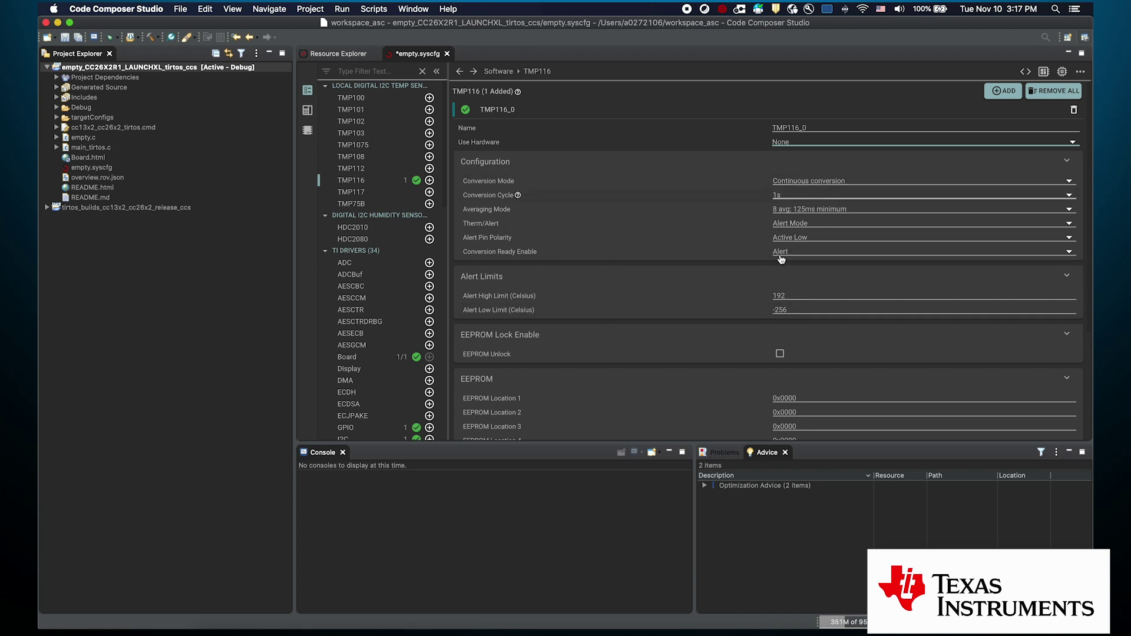
pyautogui.click(811, 143)
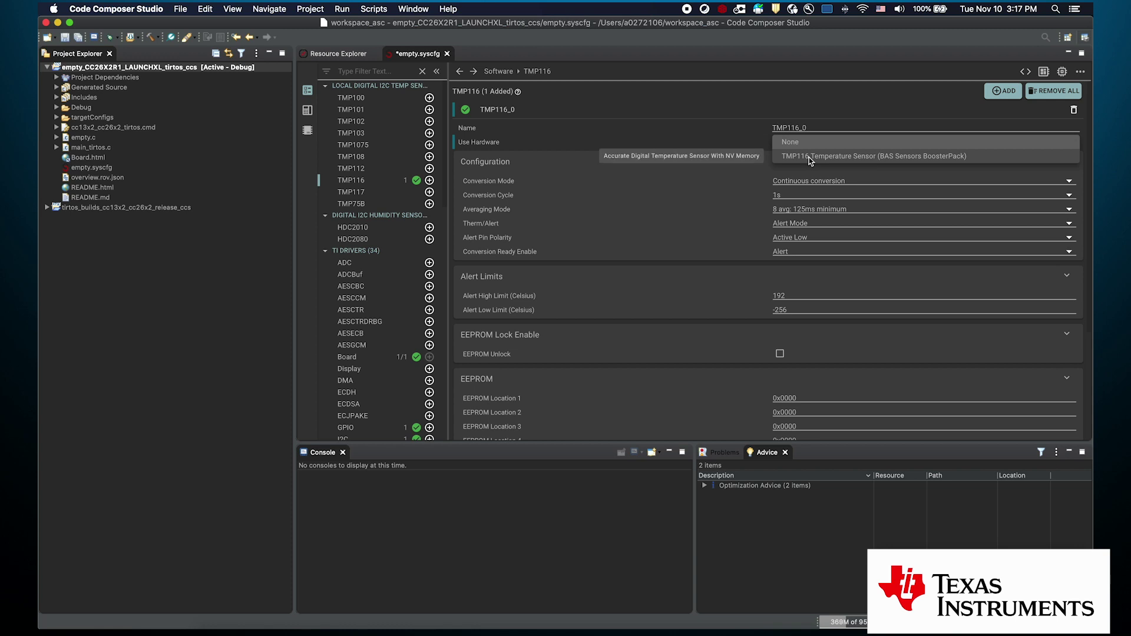
pyautogui.click(808, 157)
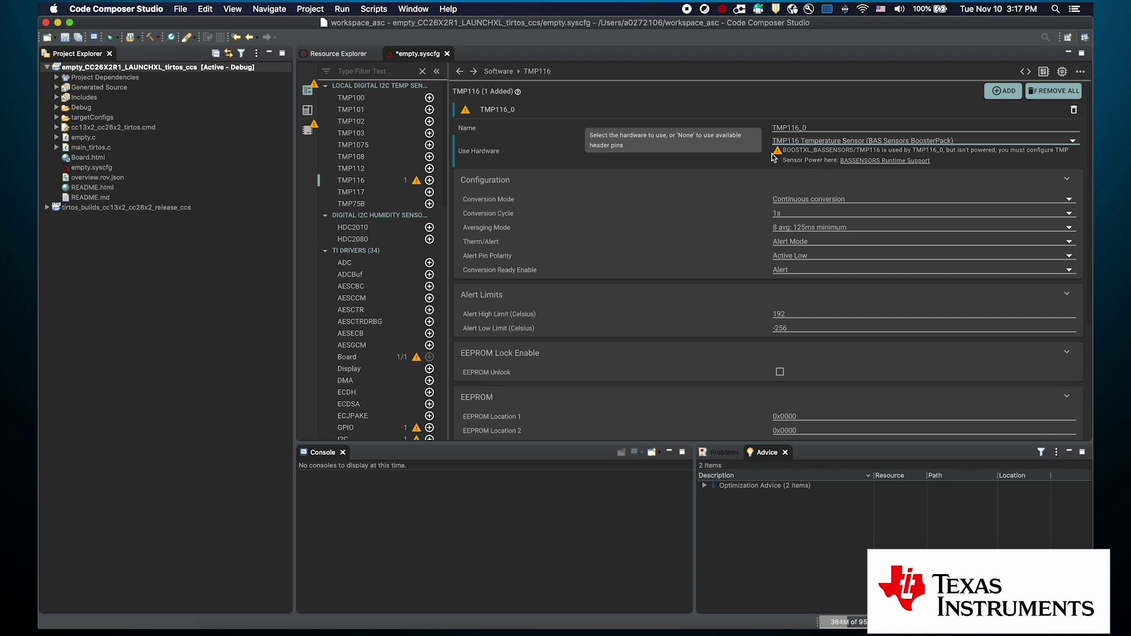
# - In the BASSENSORS Runtime Support settings, set TMP Sensor Power to Static/On
pyautogui.click(889, 160)
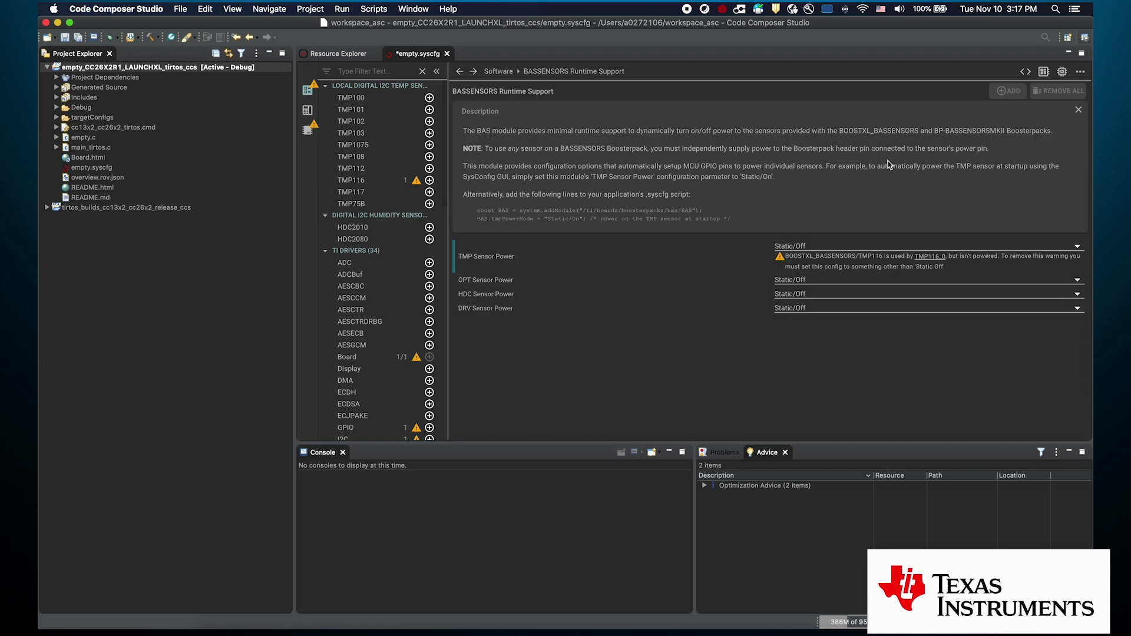
pyautogui.click(819, 246)
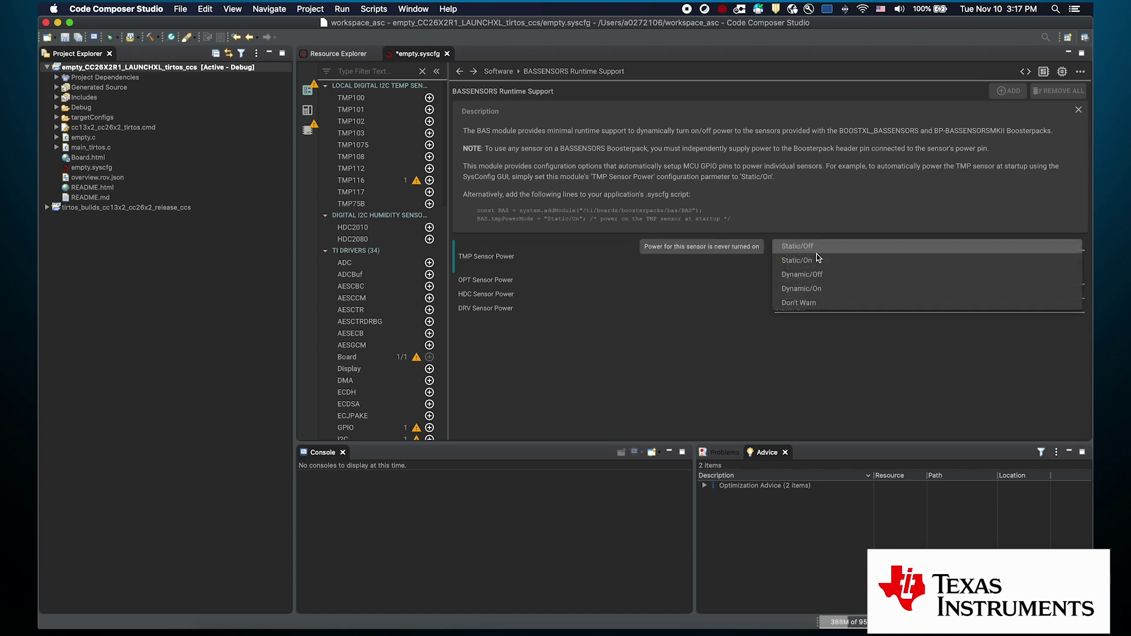
pyautogui.click(816, 260)
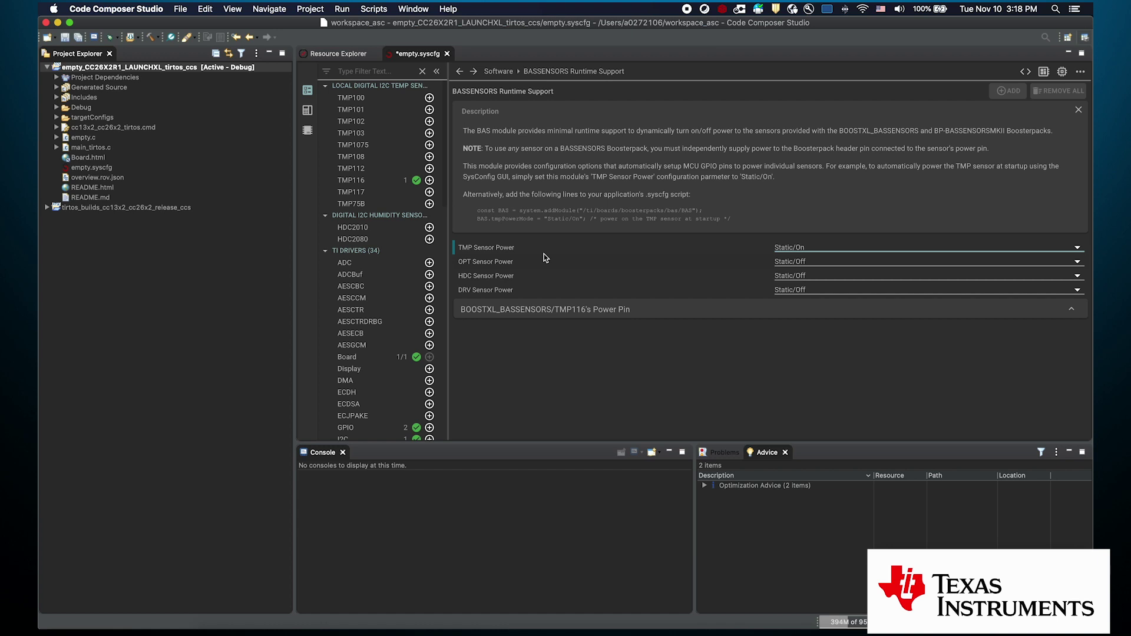
# - Build the project and preview main.c from the SysConfig generated files
pyautogui.click(152, 37)
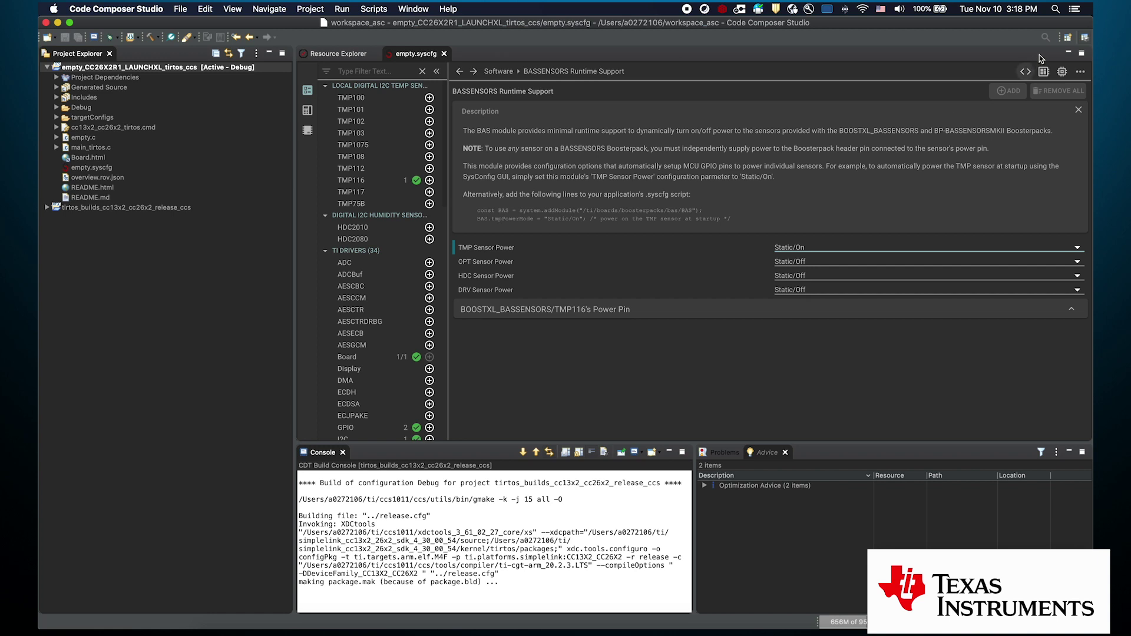
pyautogui.click(1026, 72)
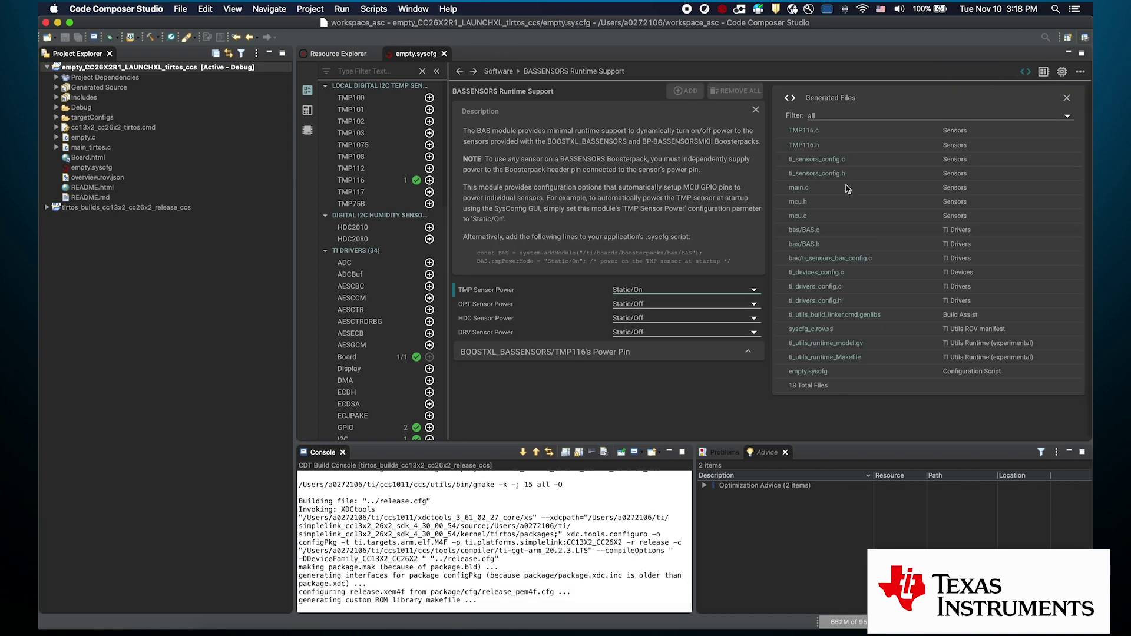
pyautogui.moveTo(807, 132)
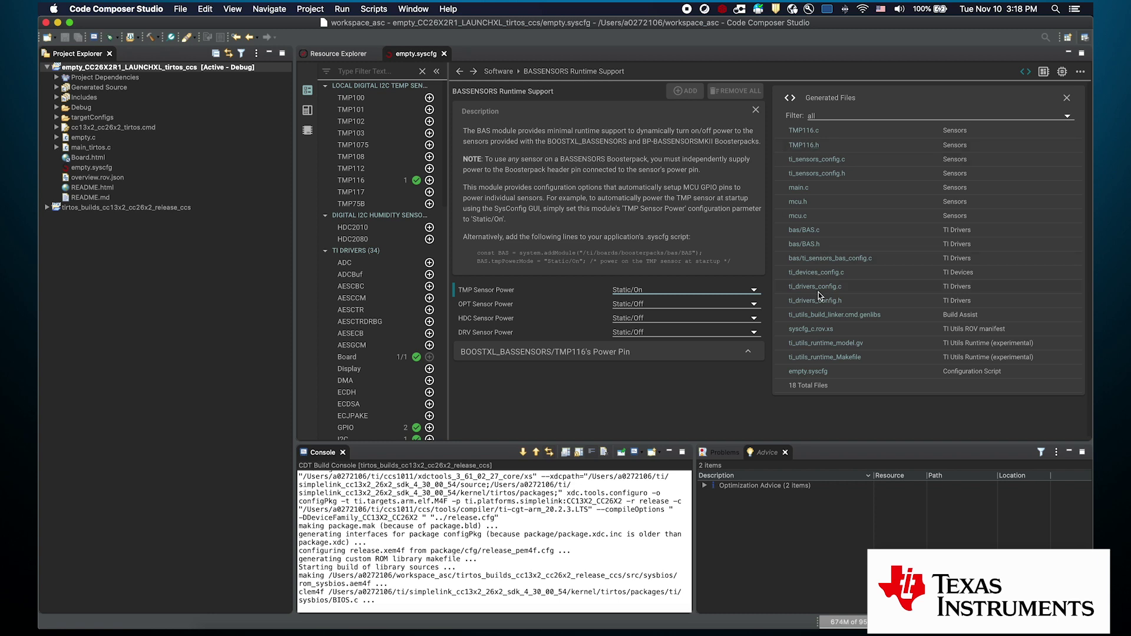
pyautogui.click(803, 190)
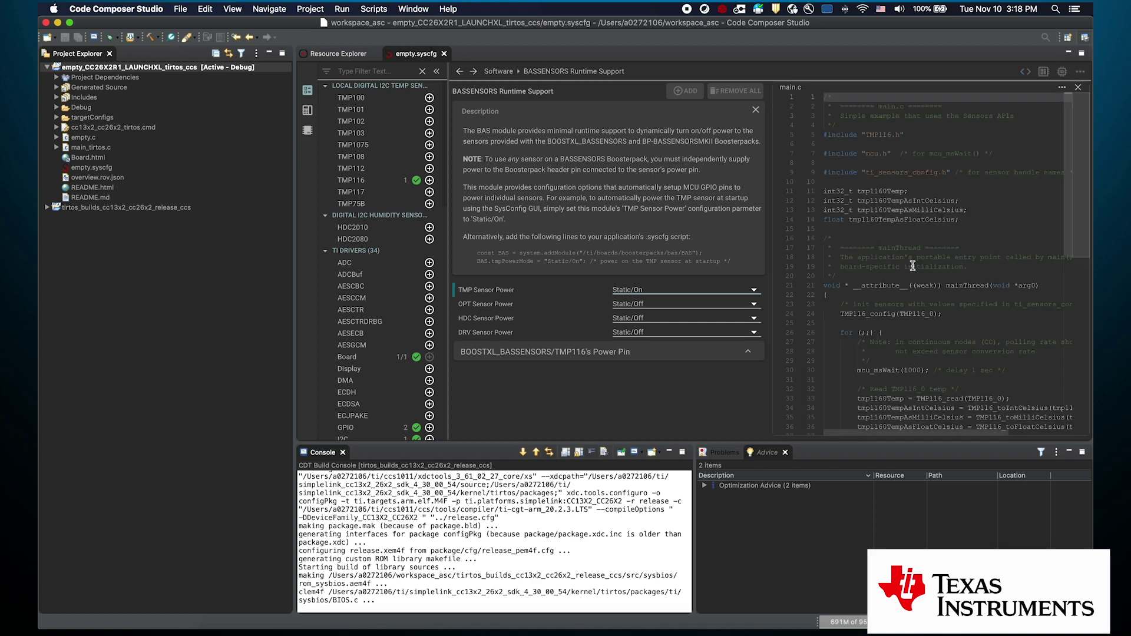
pyautogui.scroll(-3, 913, 266)
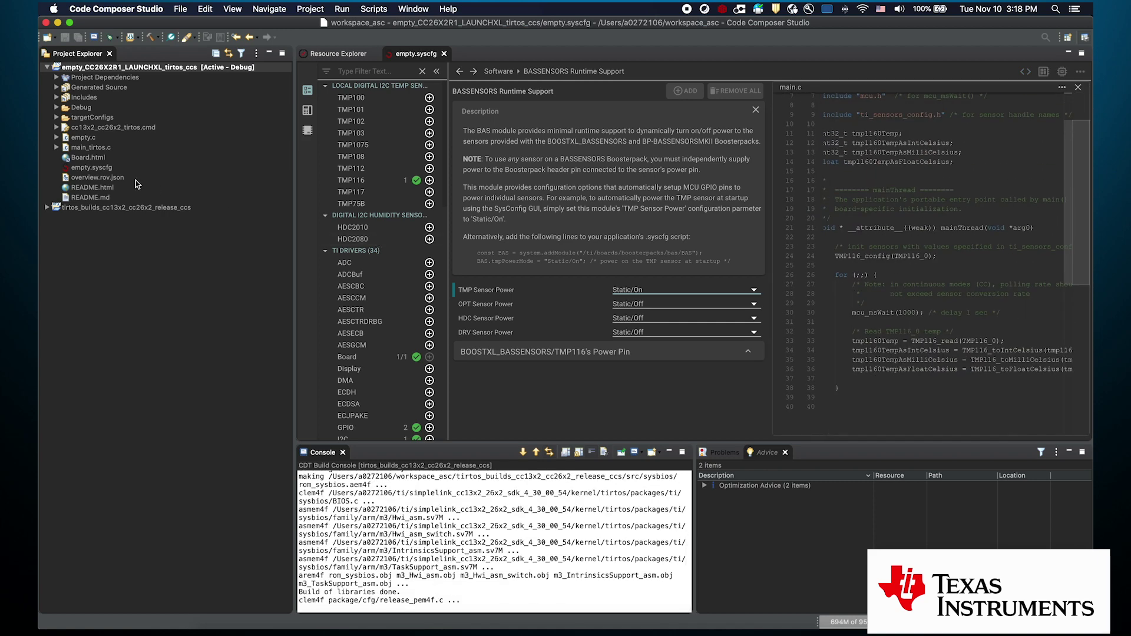
# - Exclude empty.c from the project build
pyautogui.rightClick(80, 137)
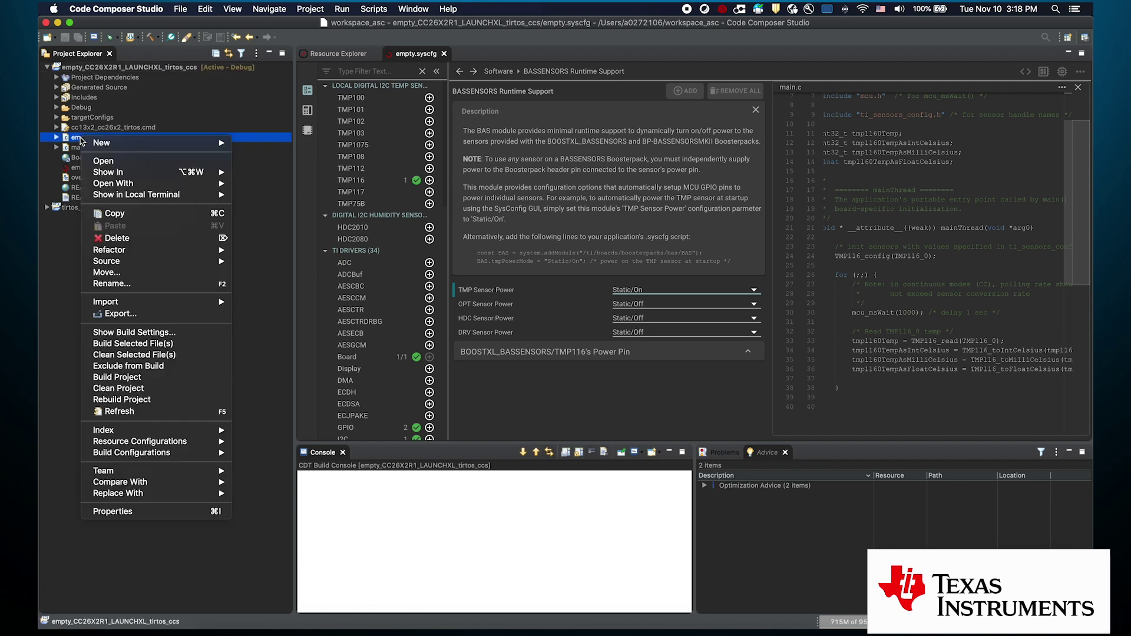
pyautogui.click(147, 368)
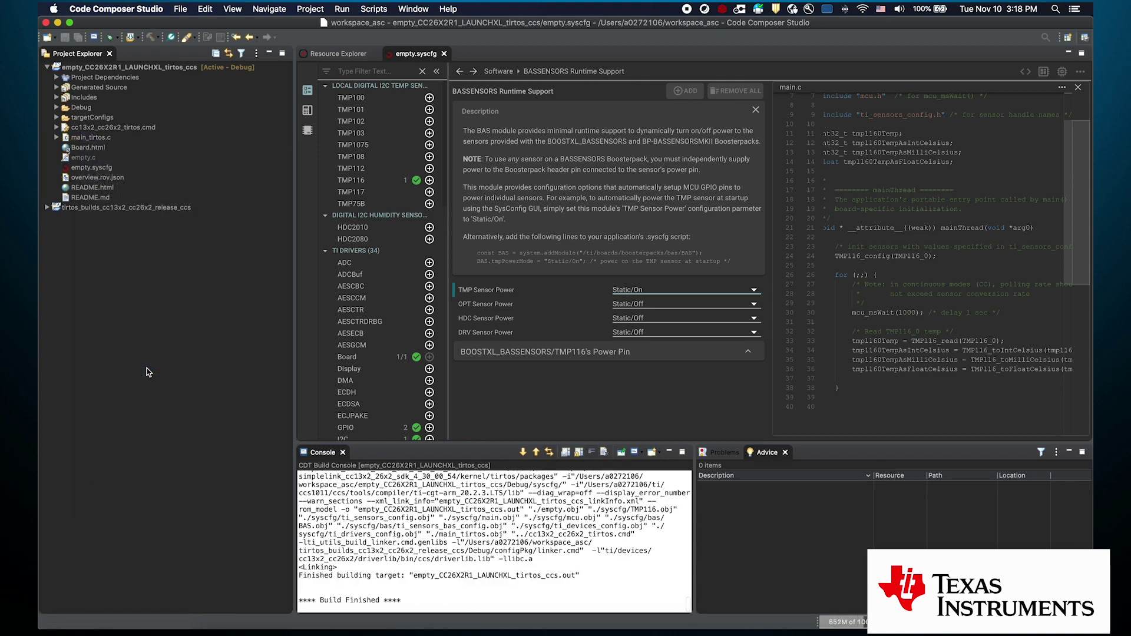
# - Rebuild the empty_CC26X2R1_LAUNCHXL_tirtos_ccs project and launch a debug session for it
pyautogui.click(145, 67)
pyautogui.click(151, 37)
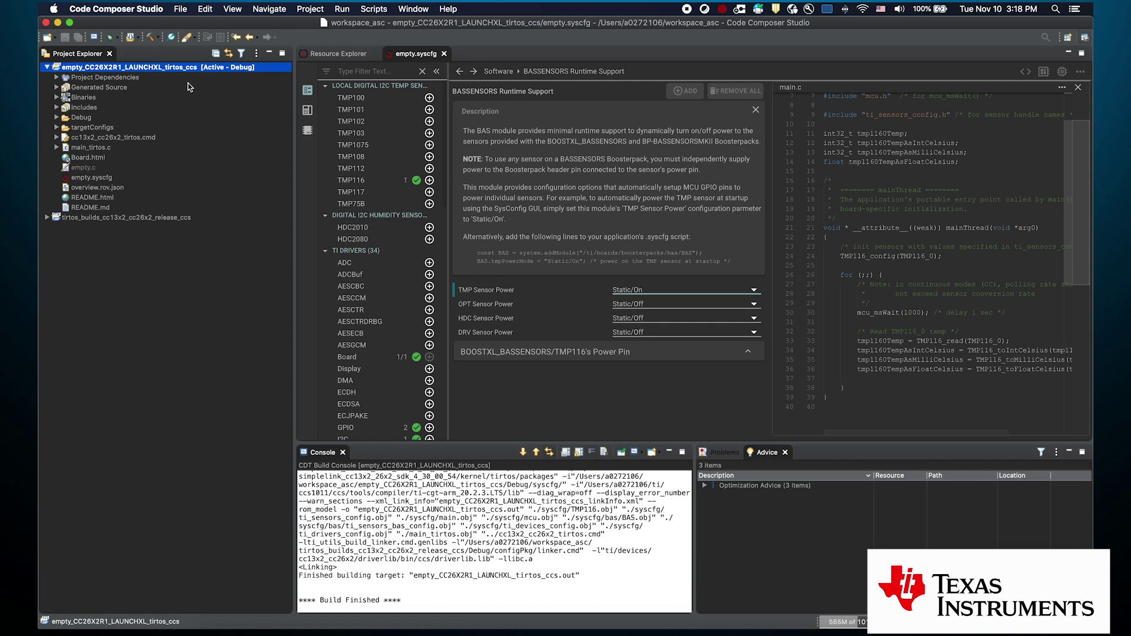
pyautogui.click(112, 40)
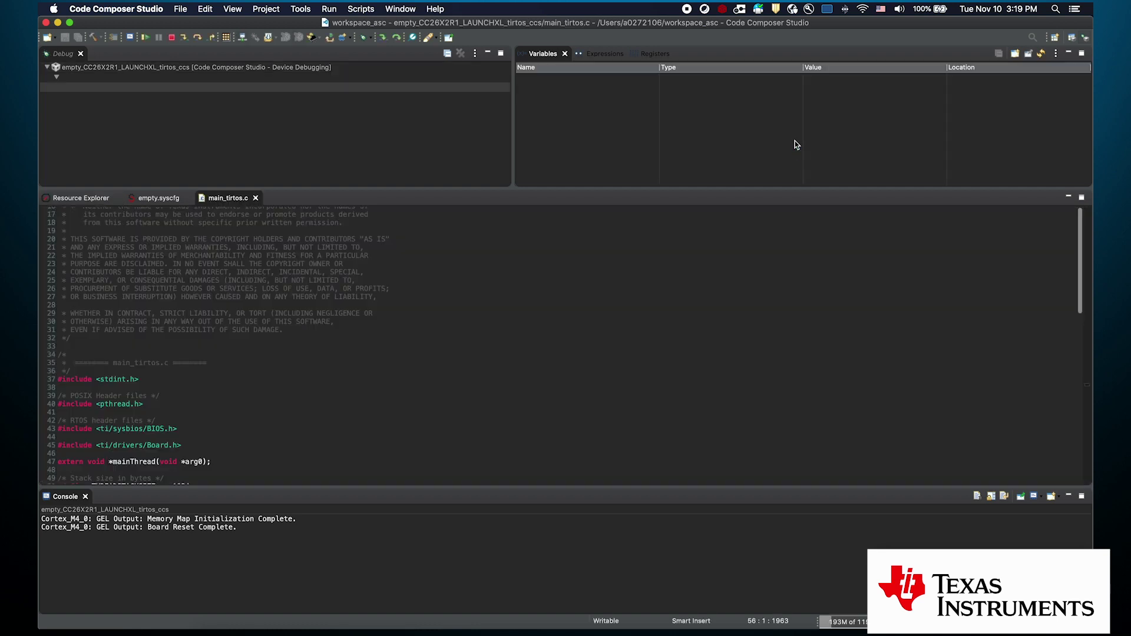
# - Return to the edit perspective and open the SysConfig-generated main.c from the project's Generated Source
pyautogui.click(1072, 37)
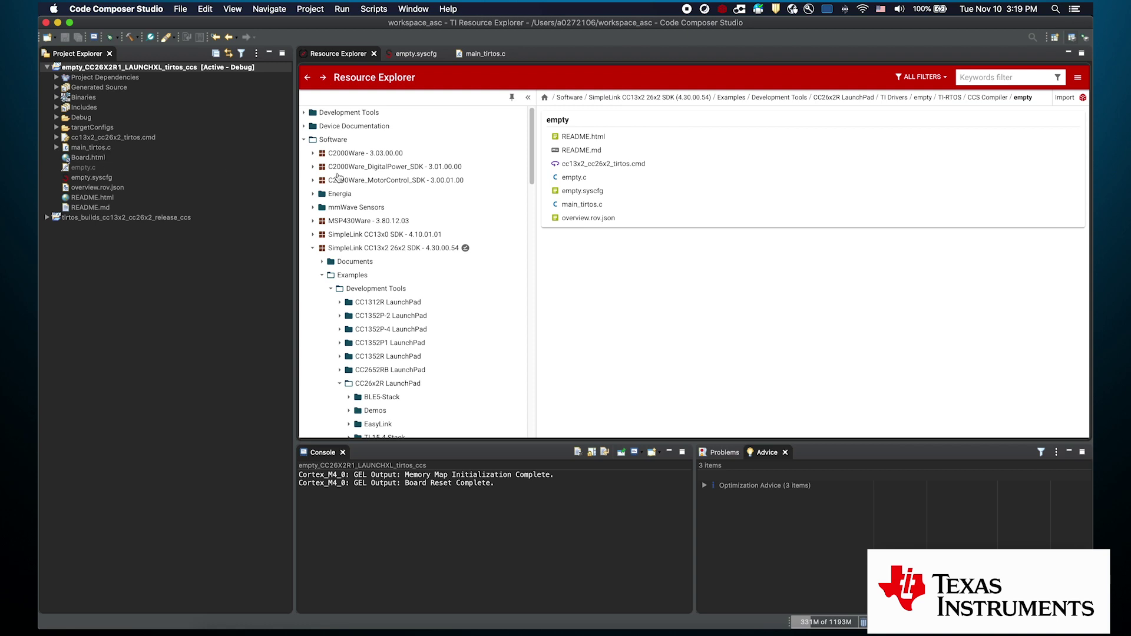
pyautogui.click(56, 87)
pyautogui.click(66, 97)
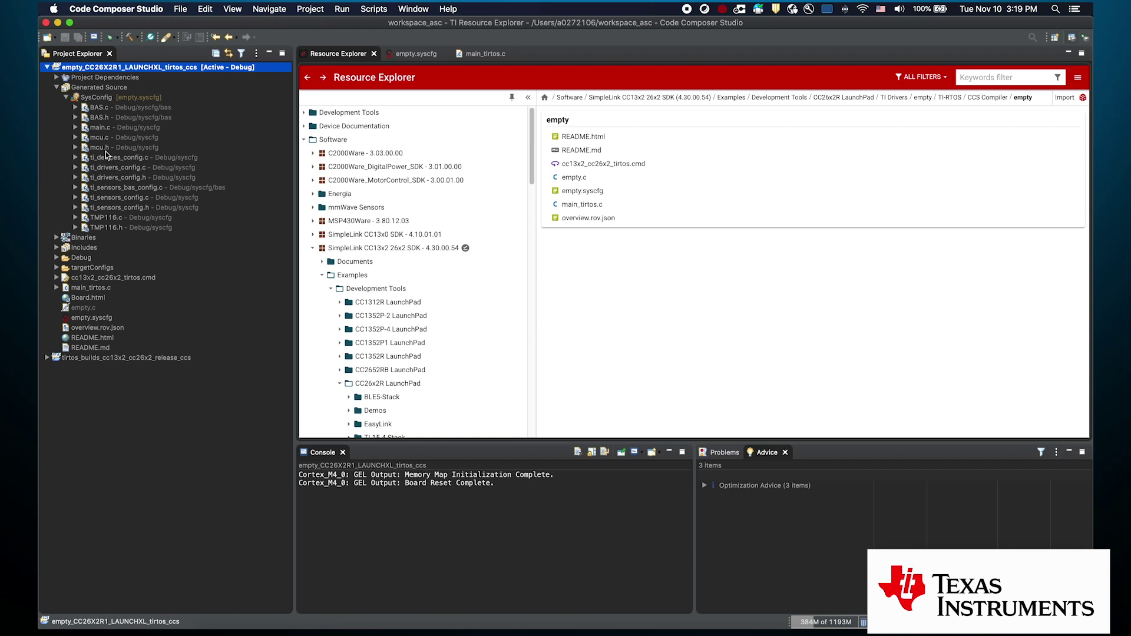
pyautogui.click(103, 130)
pyautogui.doubleClick(103, 130)
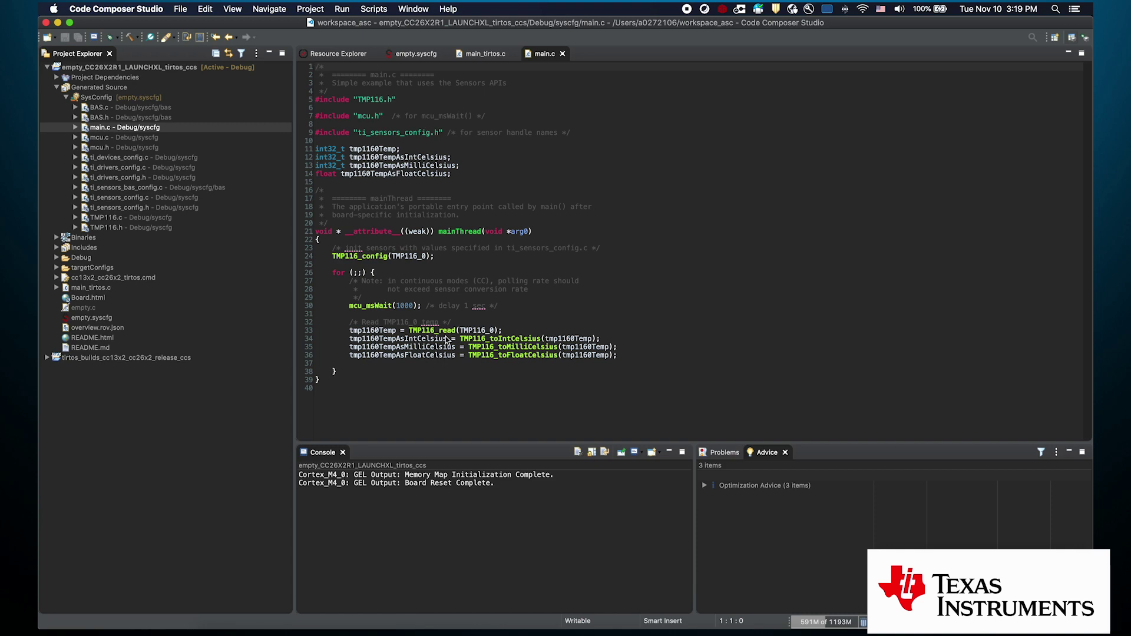
# - Open Runtime Object View in the debug perspective's editor area and connect it to the program being debugged through the Debugger link
pyautogui.click(1085, 40)
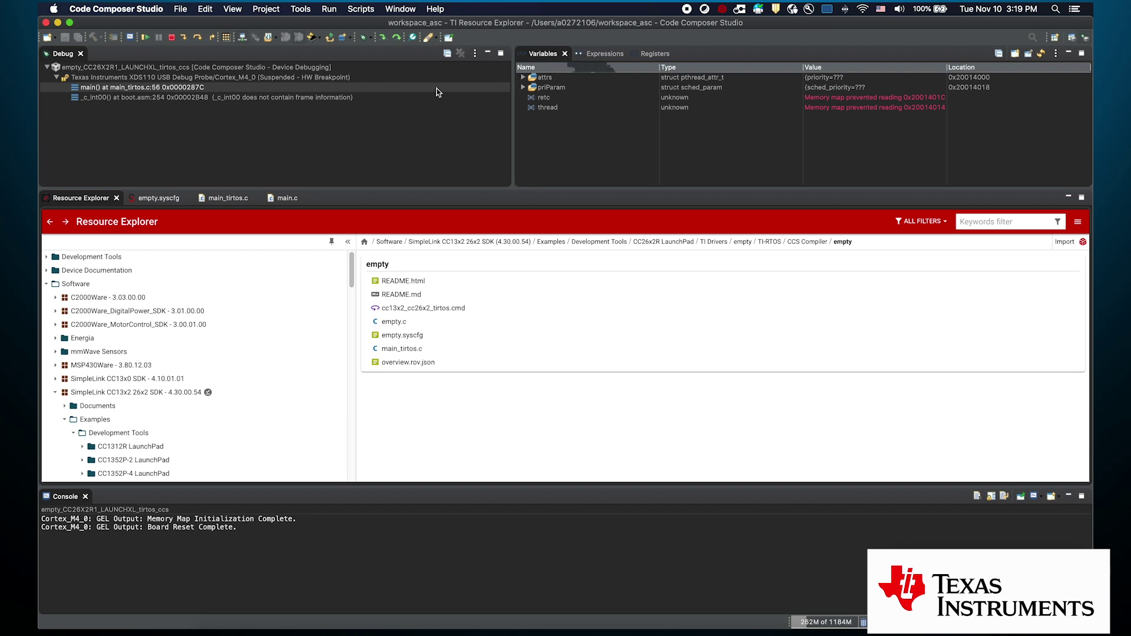
pyautogui.click(302, 10)
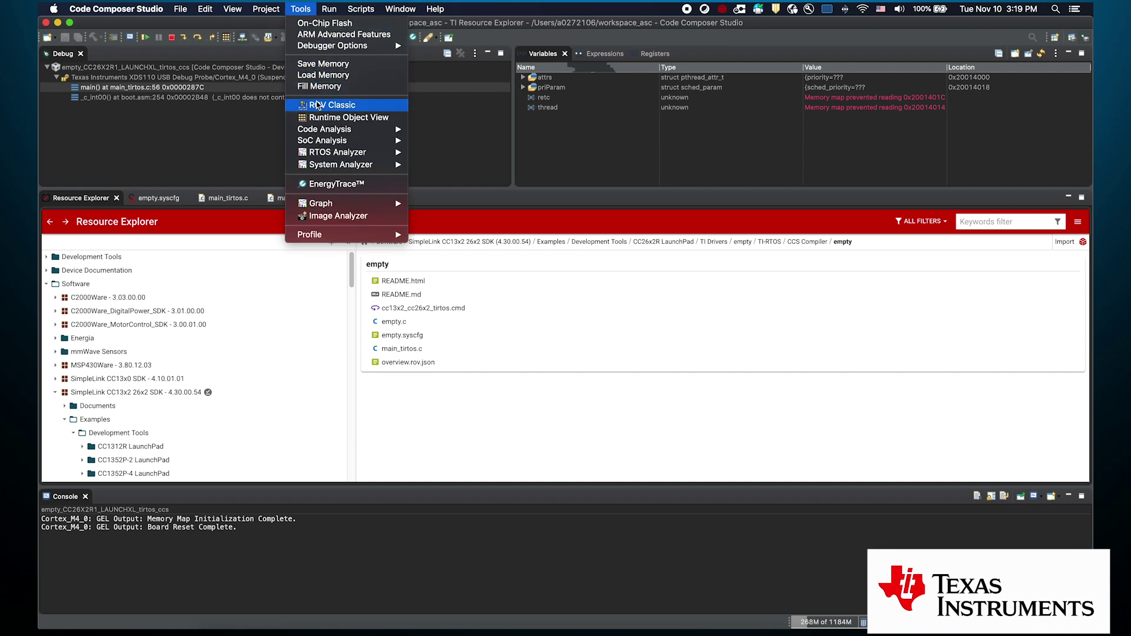
pyautogui.click(323, 118)
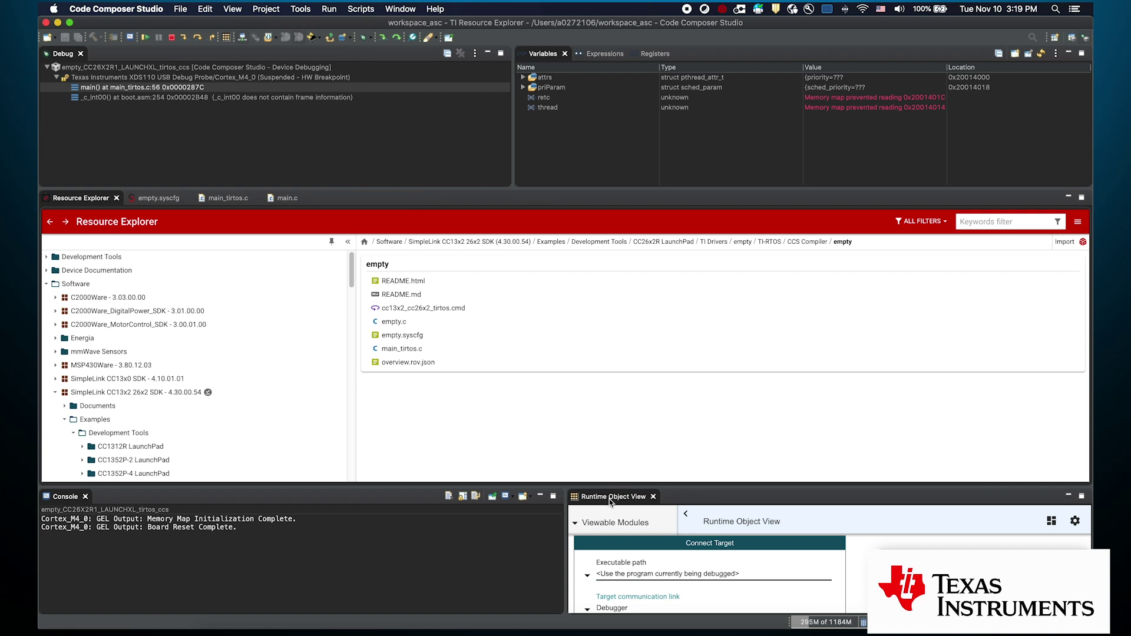
pyautogui.moveTo(449, 200); pyautogui.dragTo(450, 201)
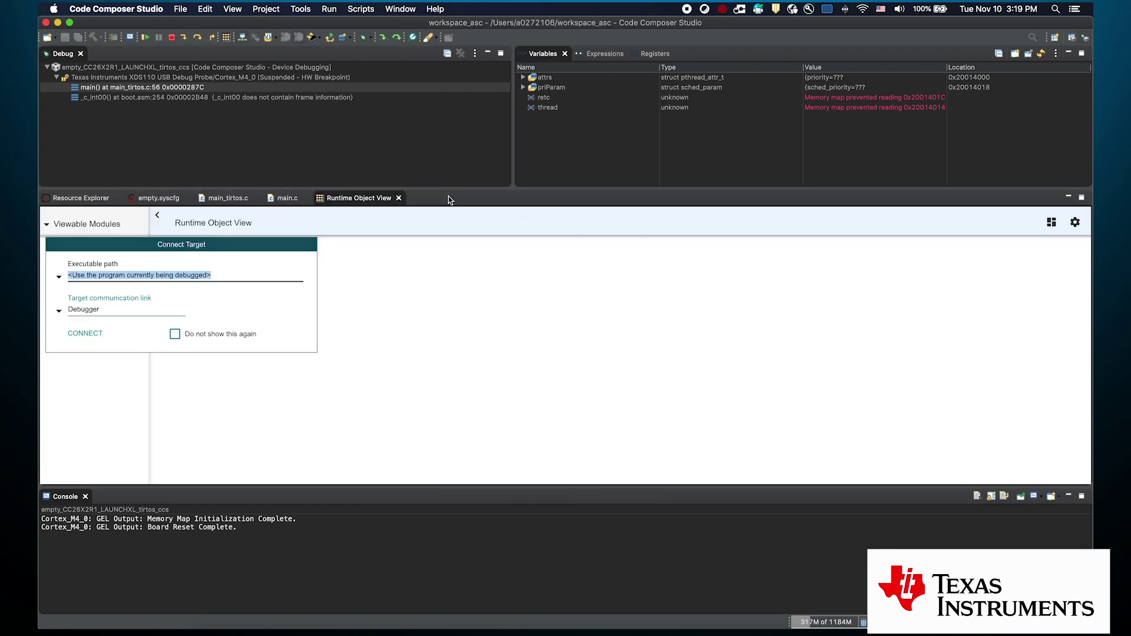
pyautogui.click(86, 336)
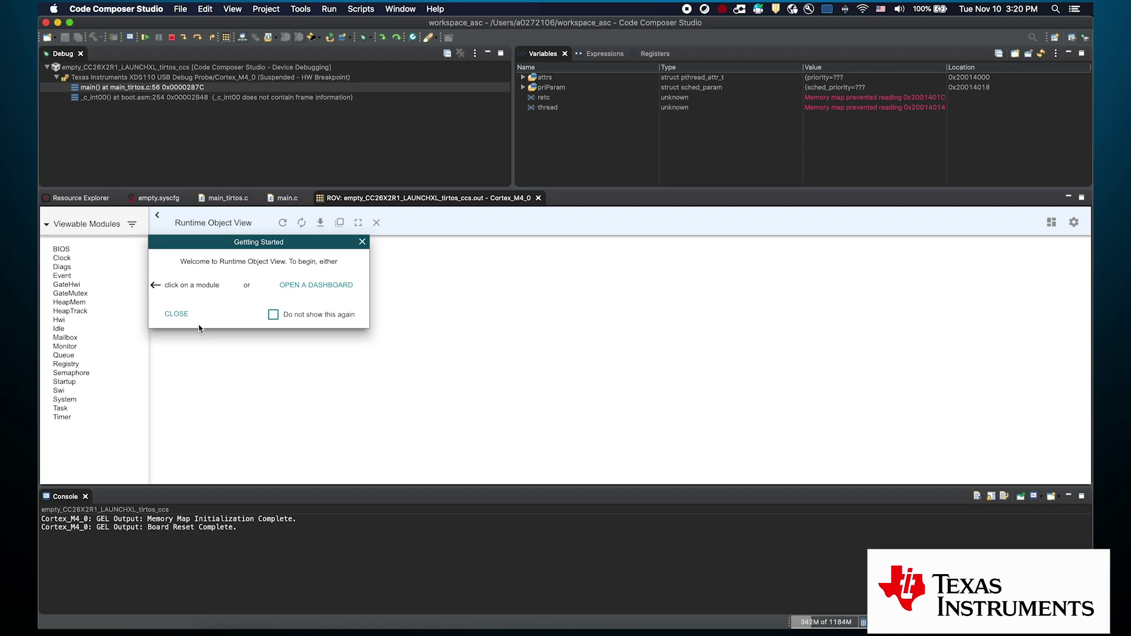
# - Open the Monitor module in Runtime Object View and switch it to the Variable view
pyautogui.click(64, 400)
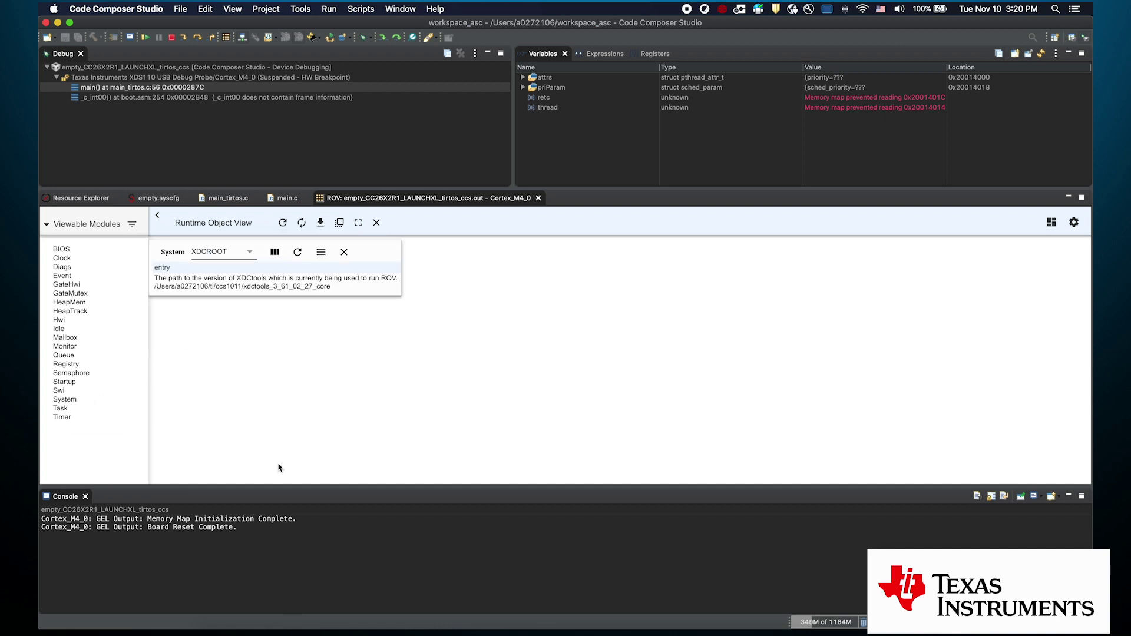
pyautogui.click(68, 347)
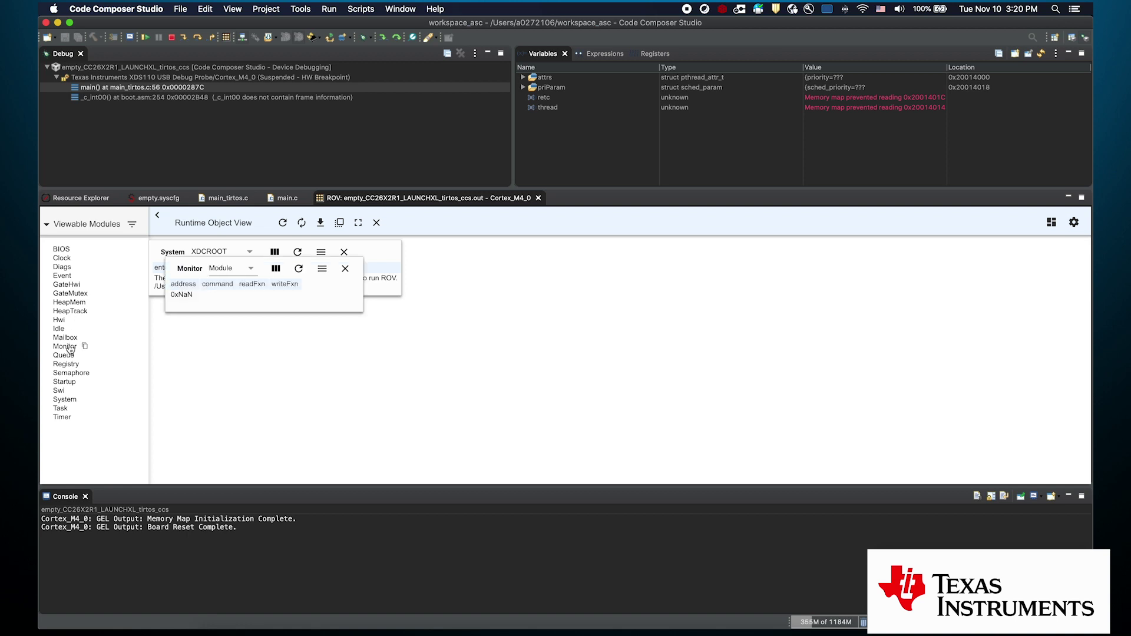
pyautogui.click(250, 269)
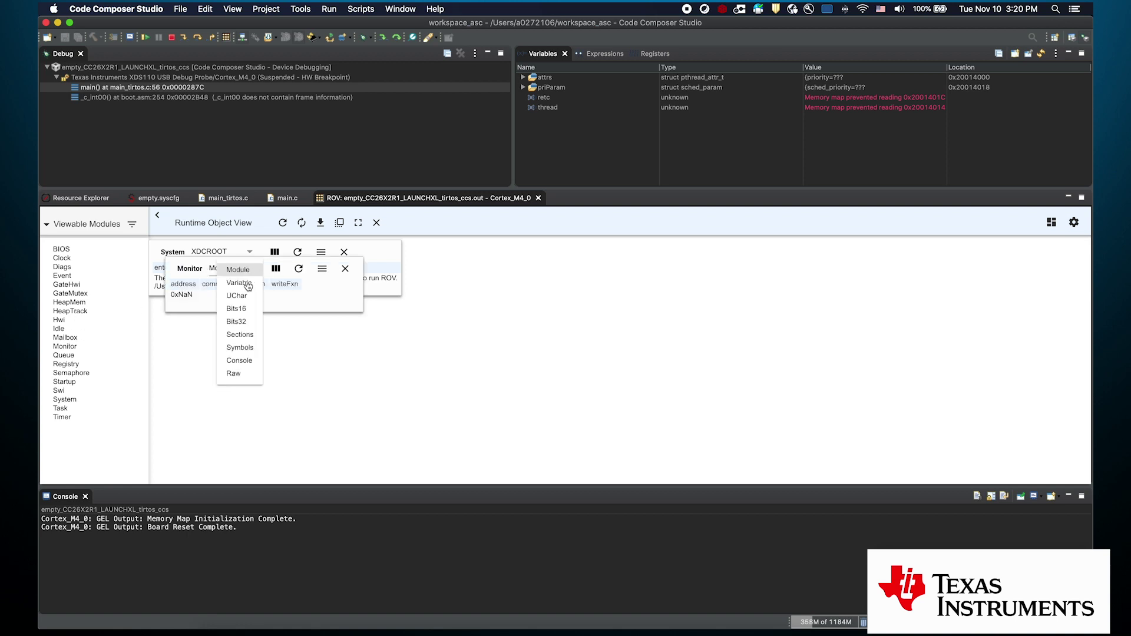
pyautogui.click(247, 283)
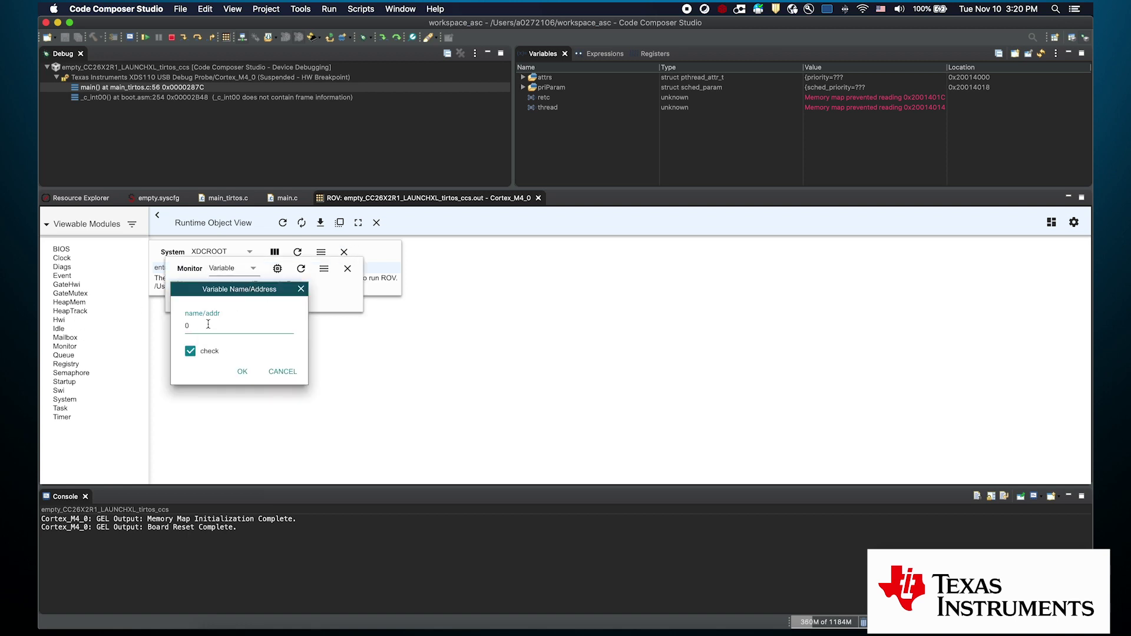
# - Copy the variable name tmp1160TempAsFloatCelsius from main.c and use it as the Monitor's variable name
pyautogui.click(288, 198)
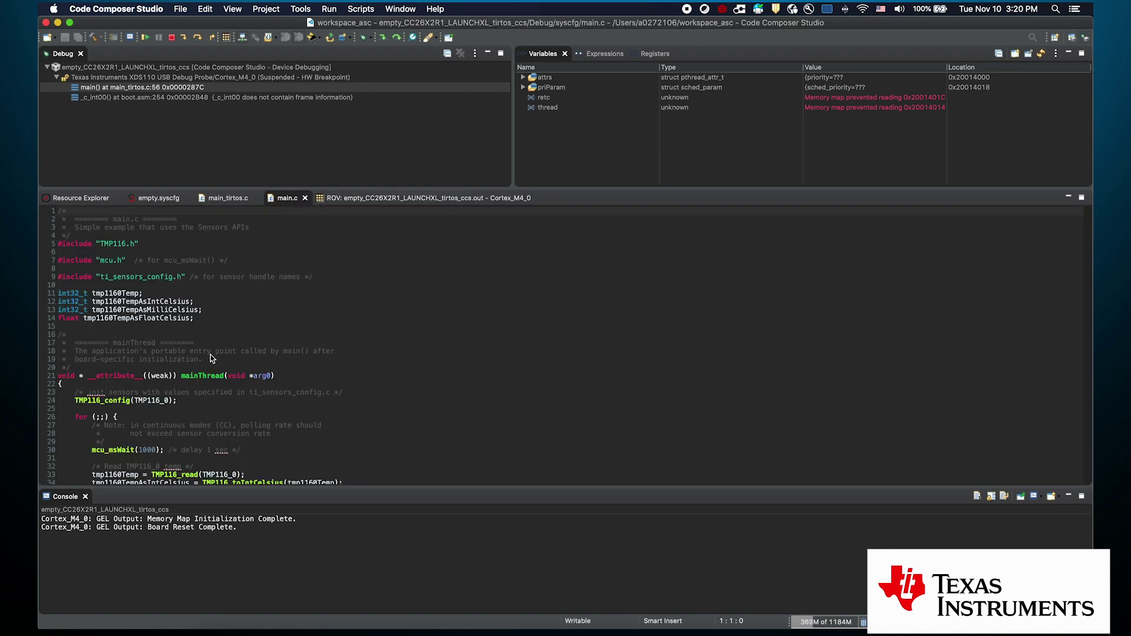
pyautogui.scroll(-3, 122, 394)
pyautogui.doubleClick(145, 447)
pyautogui.press('super+c')
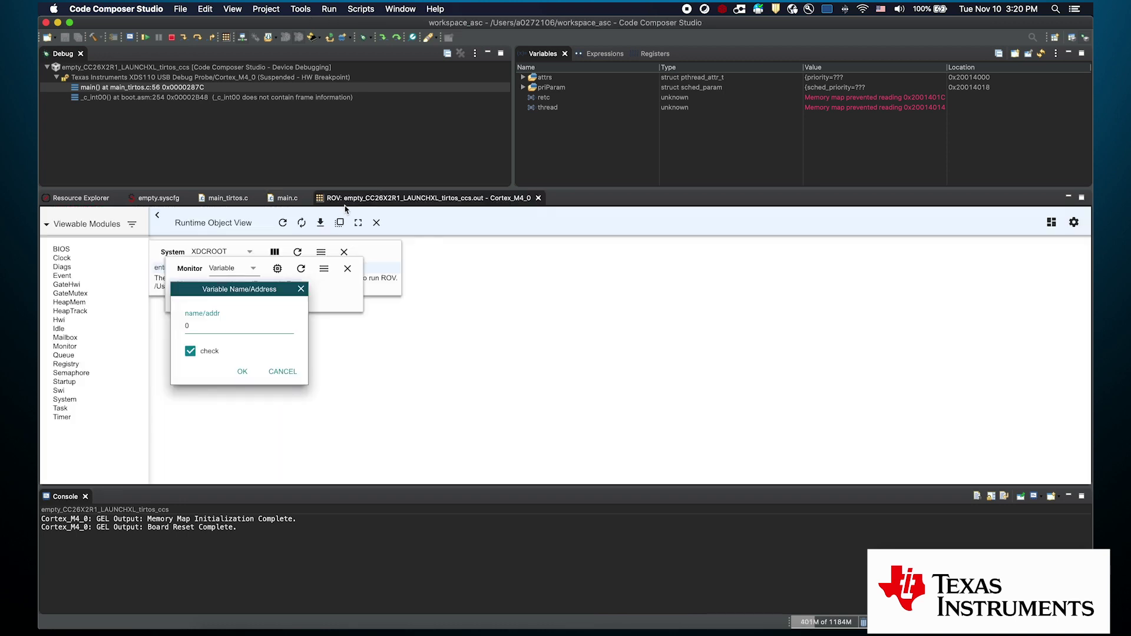
pyautogui.doubleClick(244, 320)
pyautogui.press('super+v')
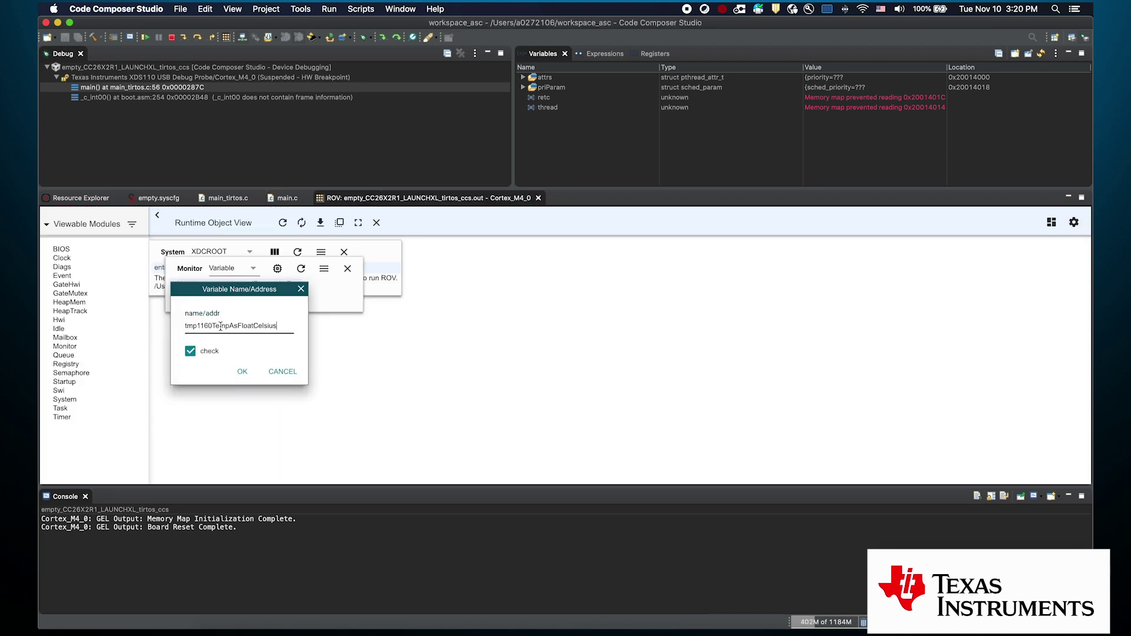
pyautogui.click(243, 375)
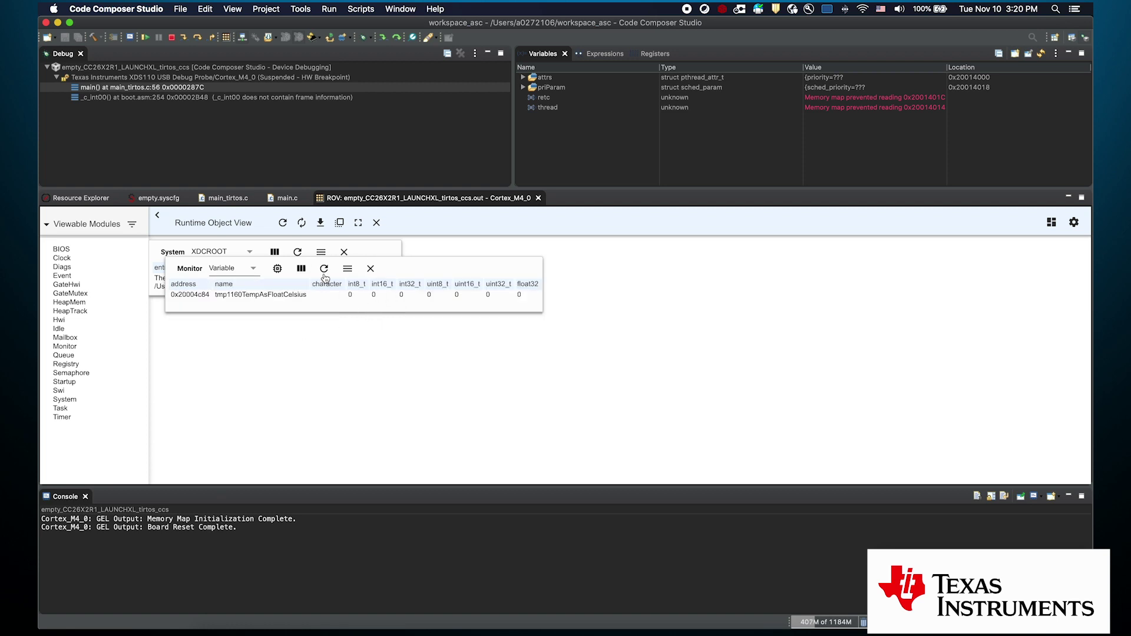
# - Hide the int8_t, int16_t, int32_t, uint8_t, uint16_t and uint32_t columns in the Monitor table
pyautogui.click(301, 269)
pyautogui.click(312, 291)
pyautogui.click(311, 309)
pyautogui.click(312, 326)
pyautogui.click(311, 343)
pyautogui.click(312, 362)
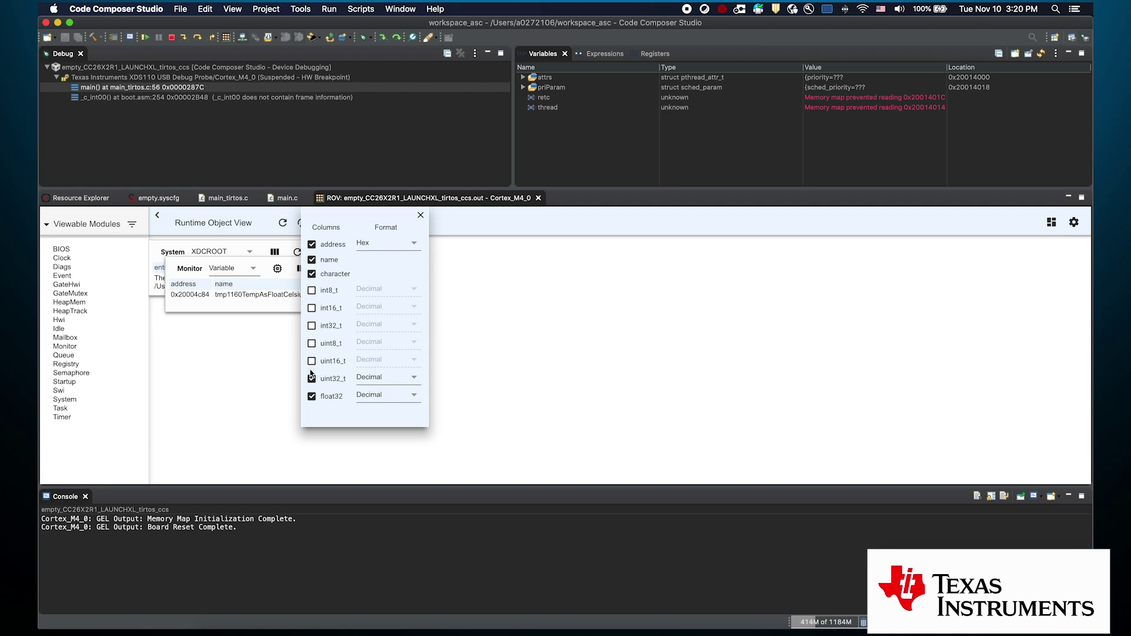
pyautogui.click(312, 378)
pyautogui.click(421, 216)
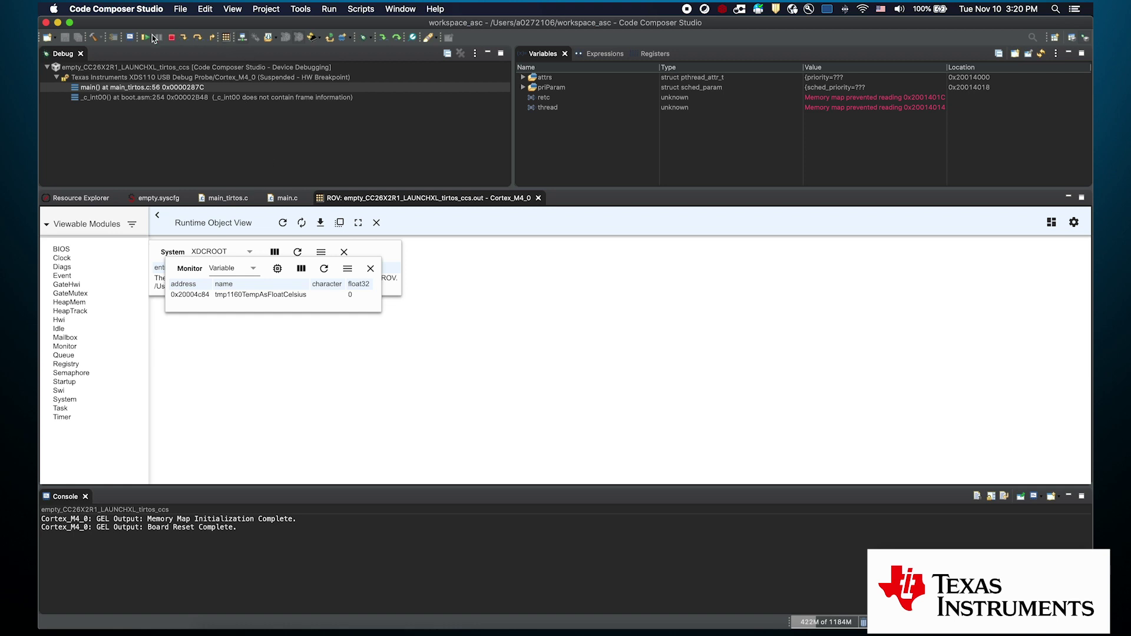
# - Start continuous refresh in Runtime Object View and resume the program on the target
pyautogui.click(302, 222)
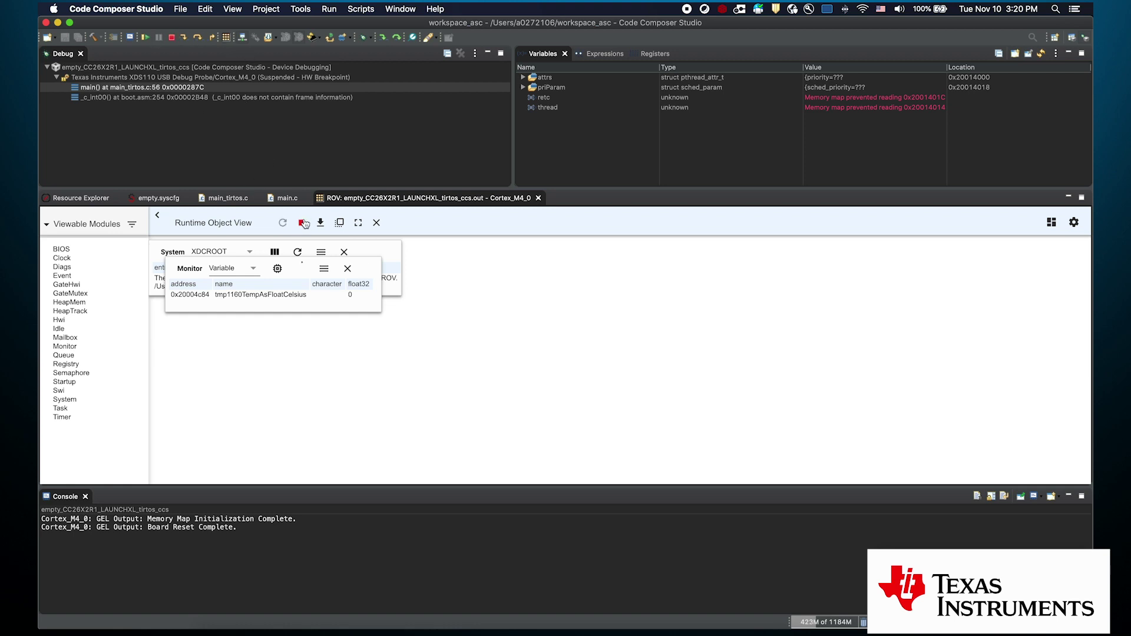
pyautogui.click(147, 38)
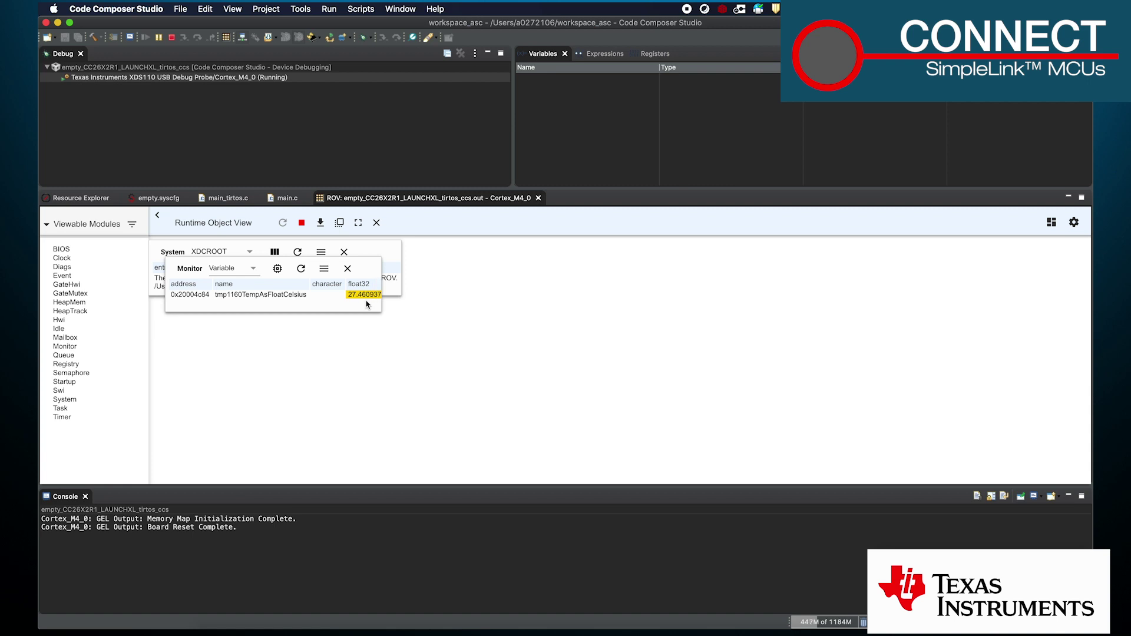
# - Plot the float32 value of tmp1160TempAsFloatCelsius and place the graph beside the Monitor table
pyautogui.rightClick(365, 294)
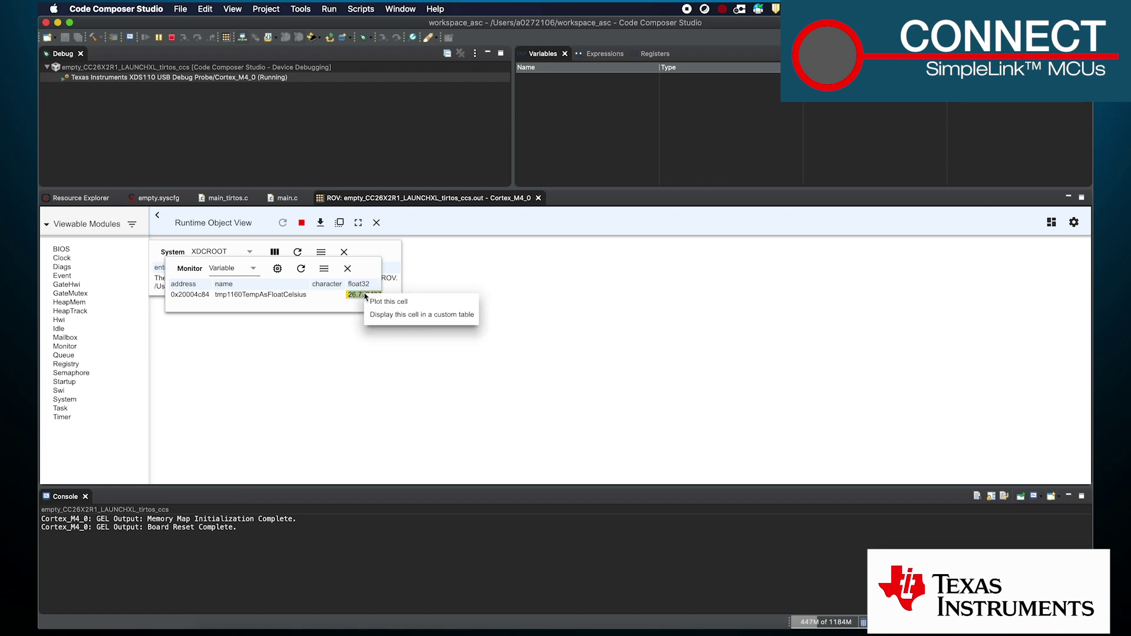
pyautogui.click(386, 302)
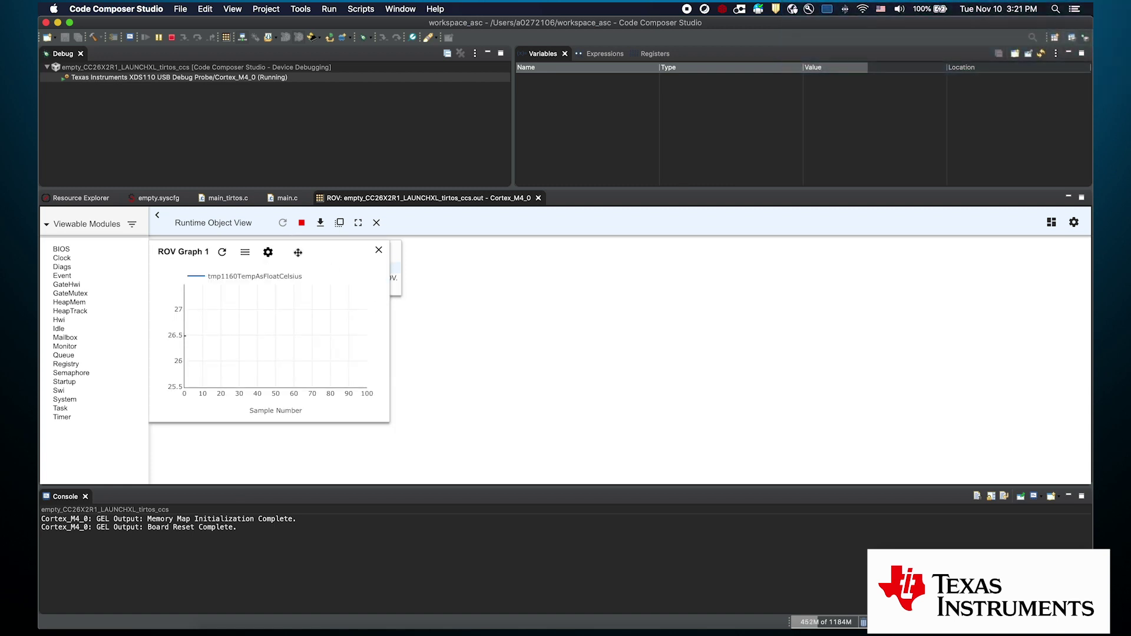
pyautogui.moveTo(557, 250); pyautogui.dragTo(548, 252)
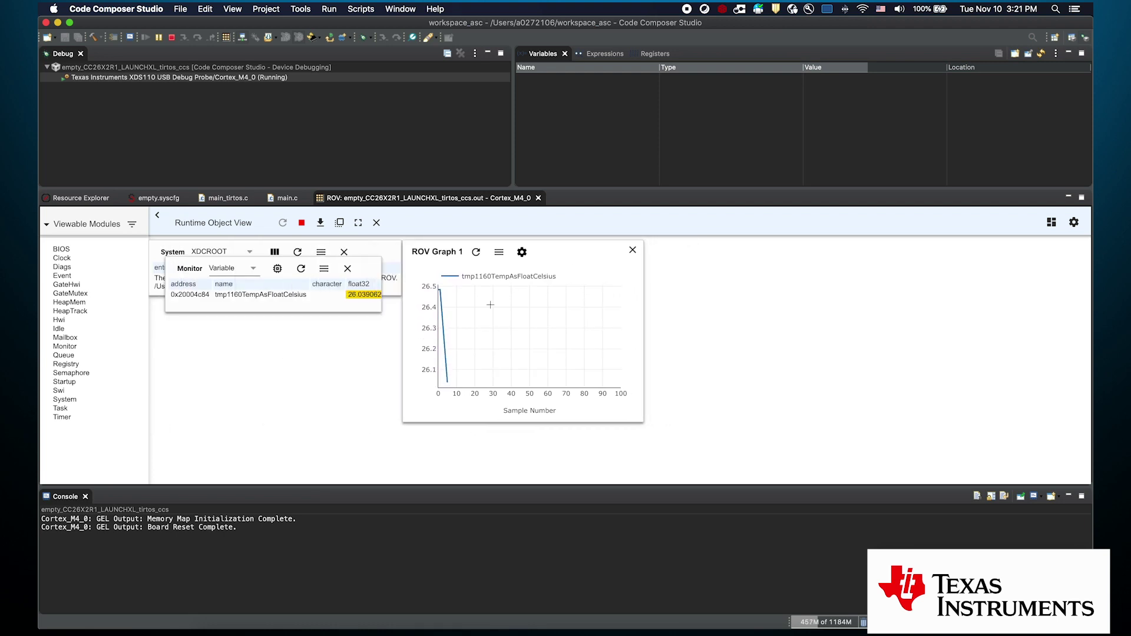